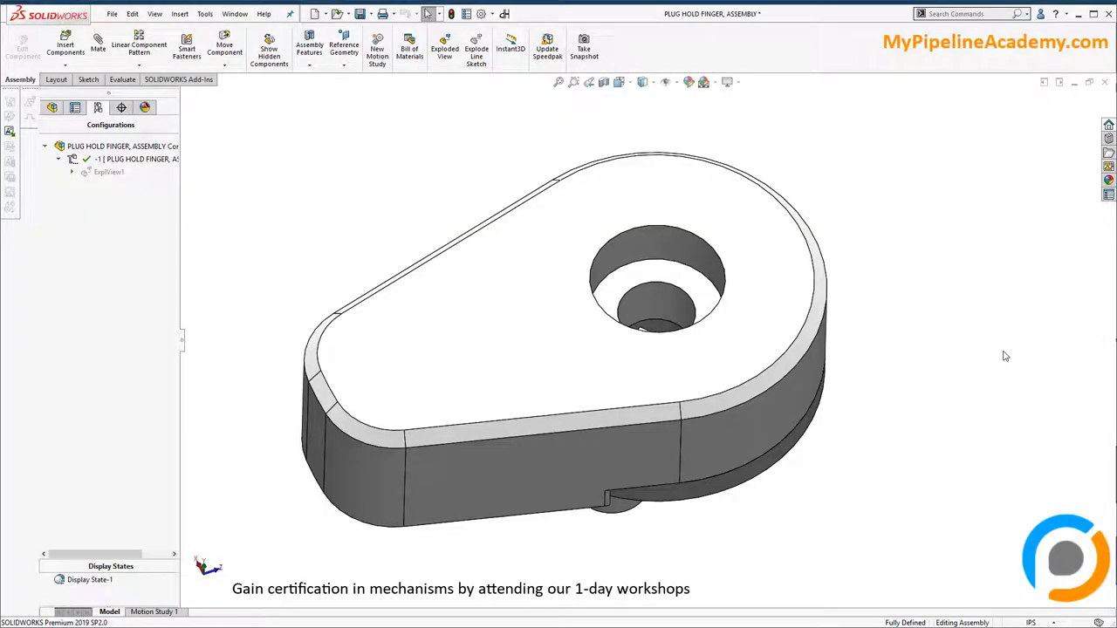
Examine the plug hold finger assembly from above and below to see its overall shape.
{"action": "key", "text": "Left"}
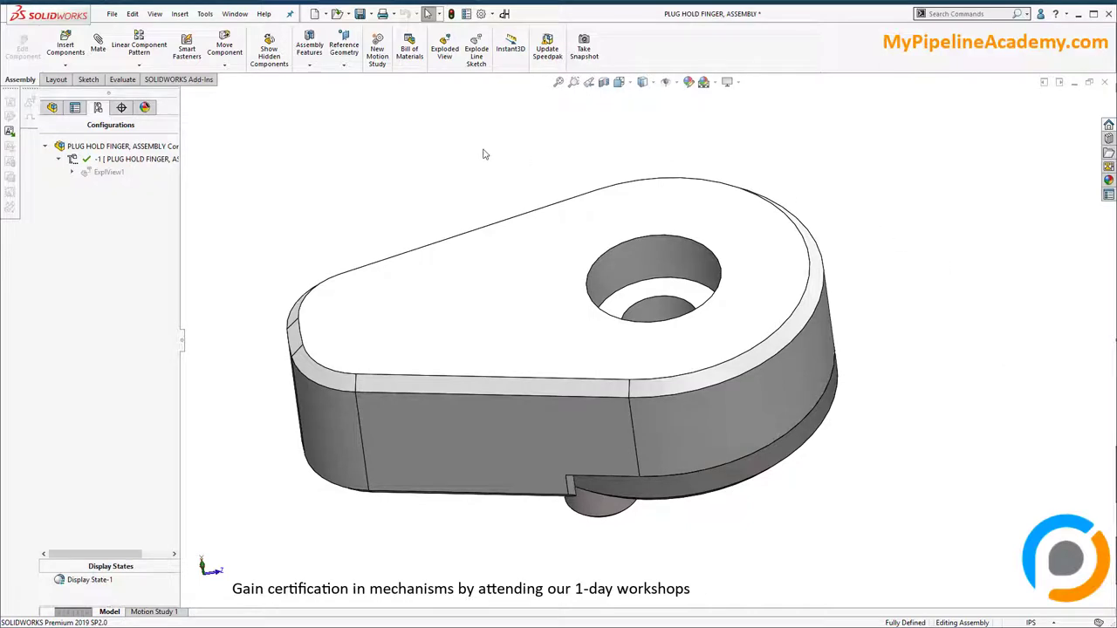
{"action": "key", "text": "shift+Down"}
{"action": "key", "text": "shift+Down"}
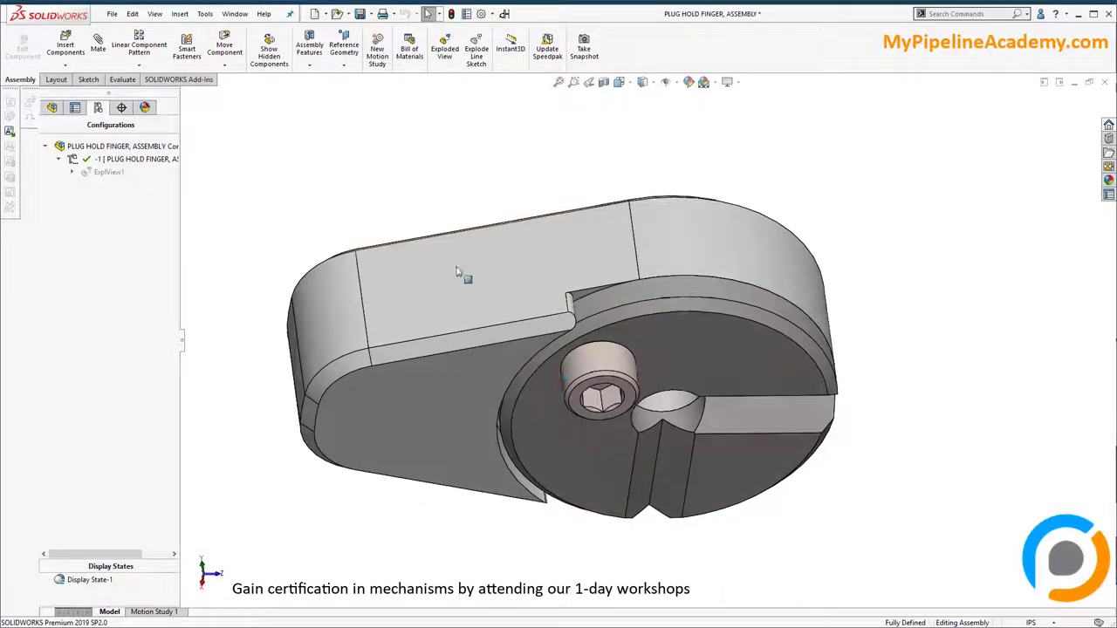
{"action": "left_click", "coordinate": [454, 303]}
{"action": "key", "text": "shift+Up"}
{"action": "key", "text": "shift+Up"}
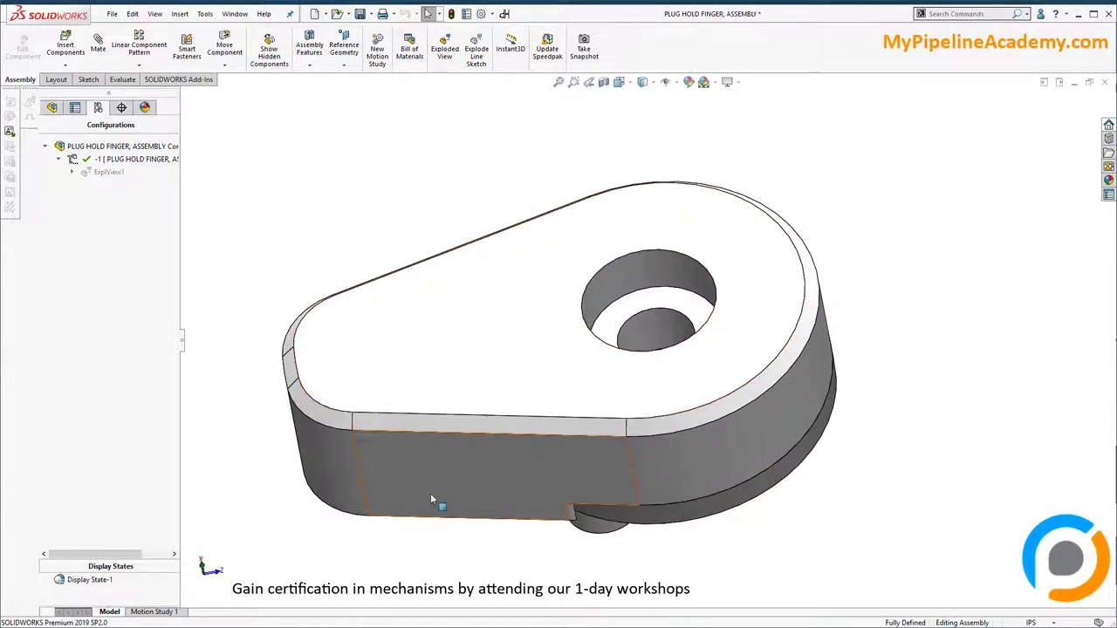
{"action": "left_click_drag", "start_coordinate": [431, 497], "coordinate": [413, 470]}
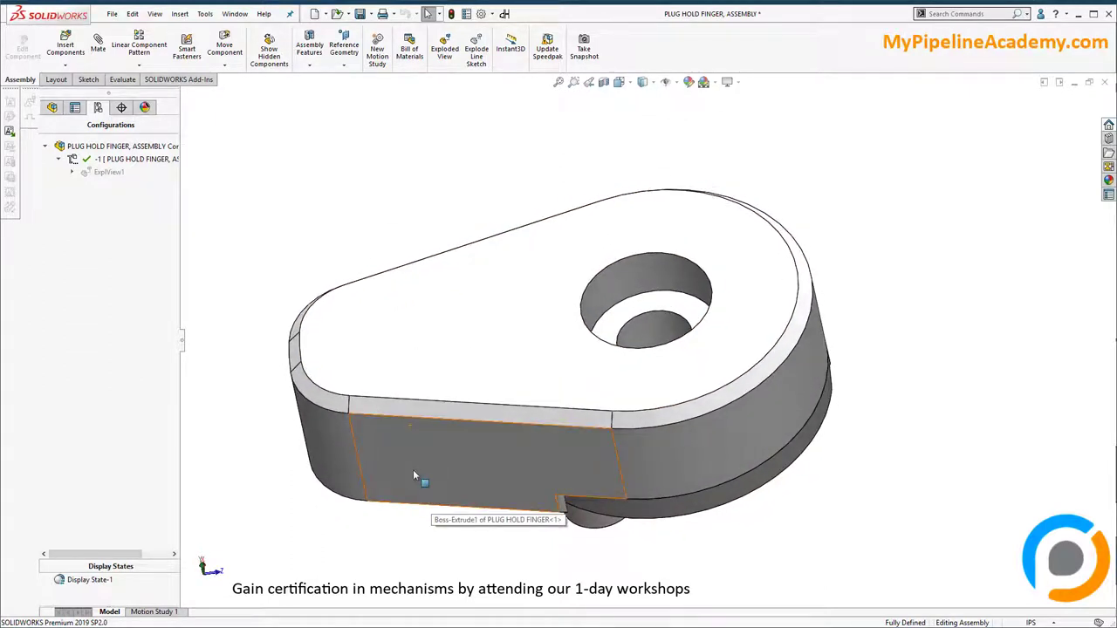
Inspect the counterbored through hole and the flat top face of the plug hold finger.
{"action": "left_click", "coordinate": [664, 330]}
{"action": "left_click_drag", "start_coordinate": [664, 330], "coordinate": [633, 345]}
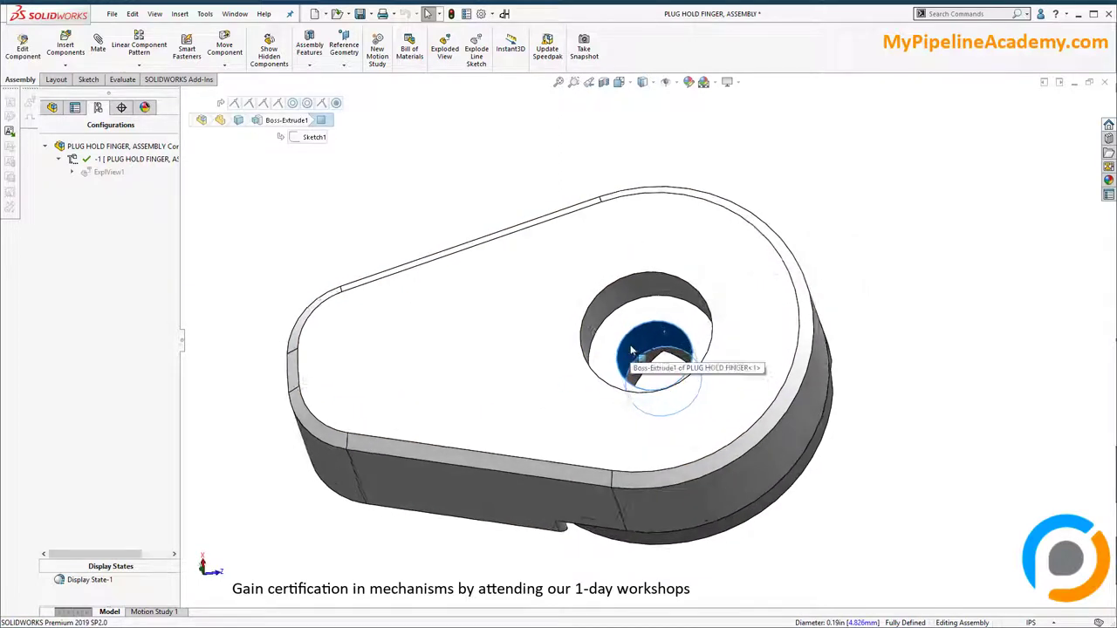
{"action": "left_click", "coordinate": [855, 204]}
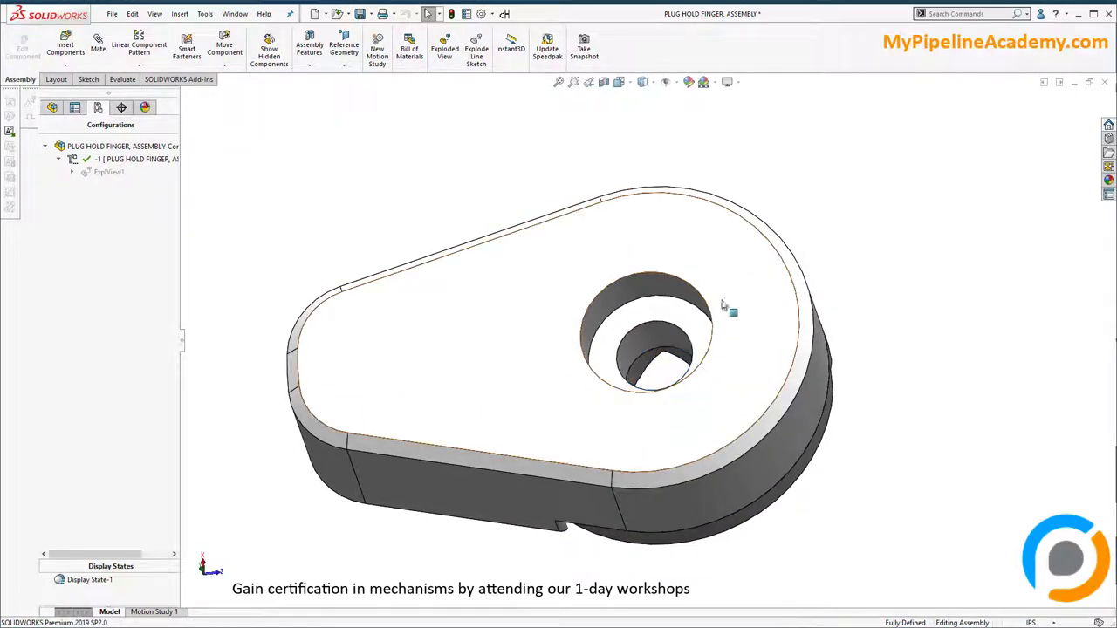
{"action": "left_click", "coordinate": [634, 349]}
{"action": "left_click", "coordinate": [882, 199]}
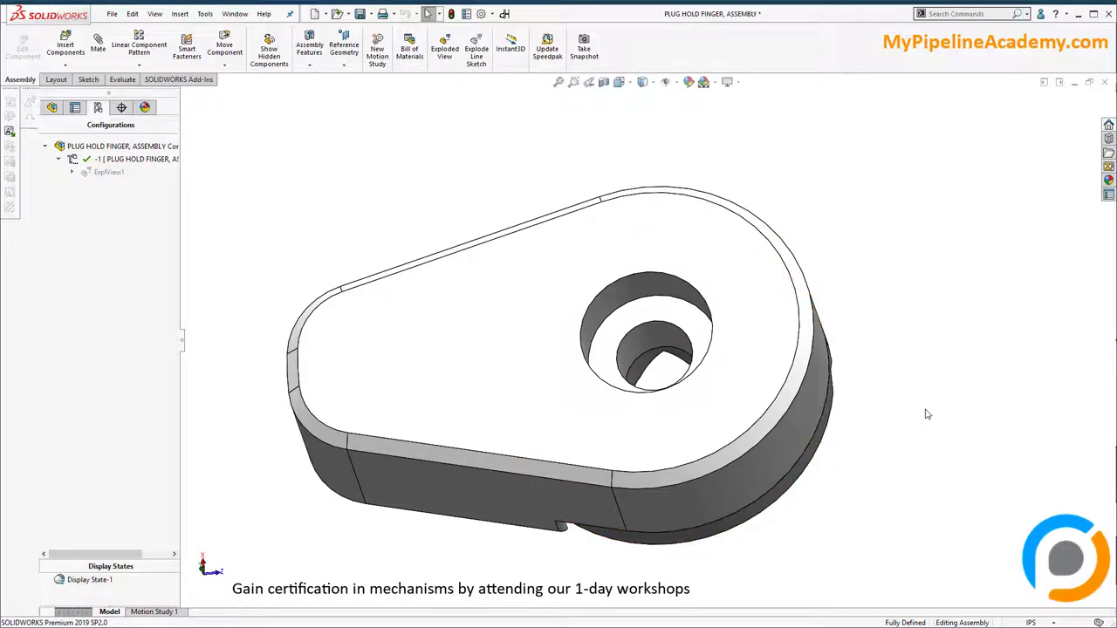
{"action": "left_click", "coordinate": [388, 384]}
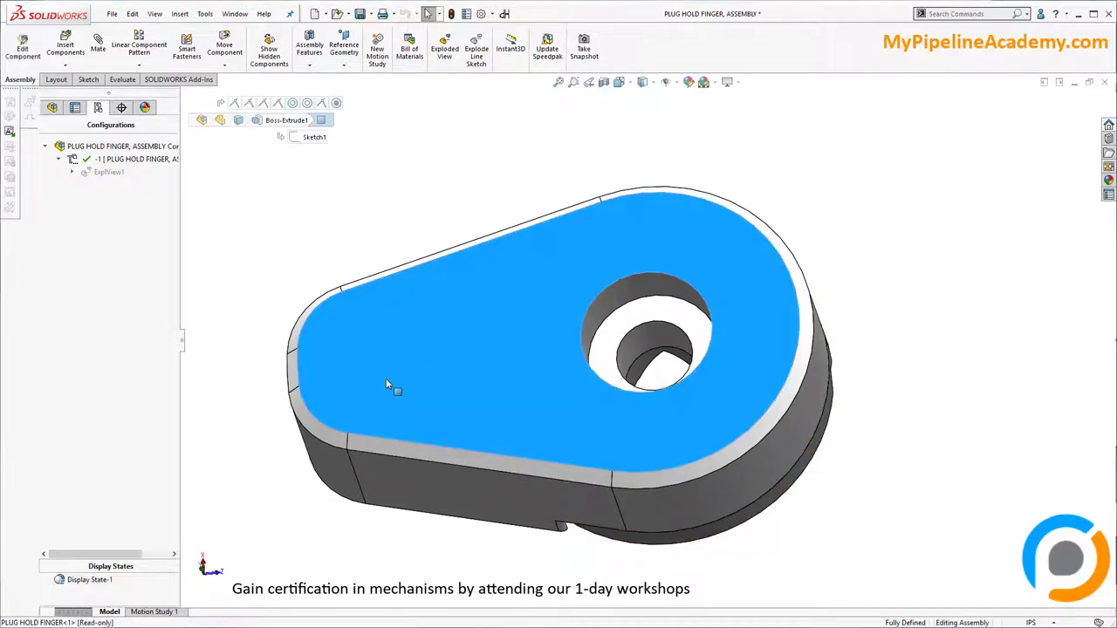
{"action": "left_click", "coordinate": [416, 185]}
Examine the underside of the assembly, including the round catch plate, its V-grooves and the socket head screw.
{"action": "key", "text": "shift+Up"}
{"action": "key", "text": "shift+Up"}
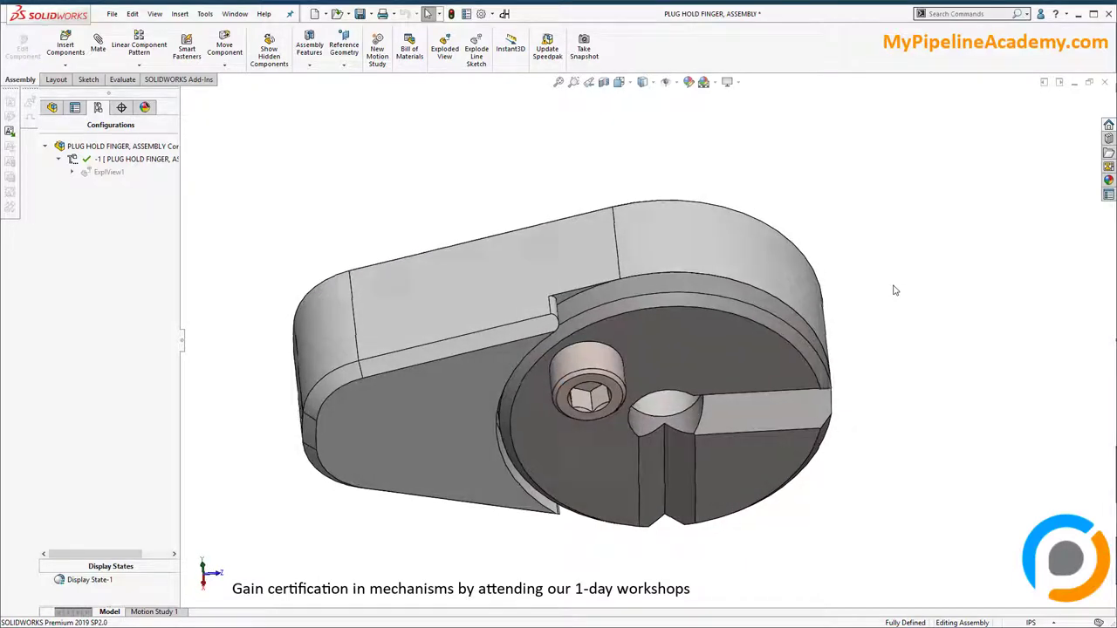
{"action": "key", "text": "Up"}
{"action": "key", "text": "Up"}
{"action": "key", "text": "Up"}
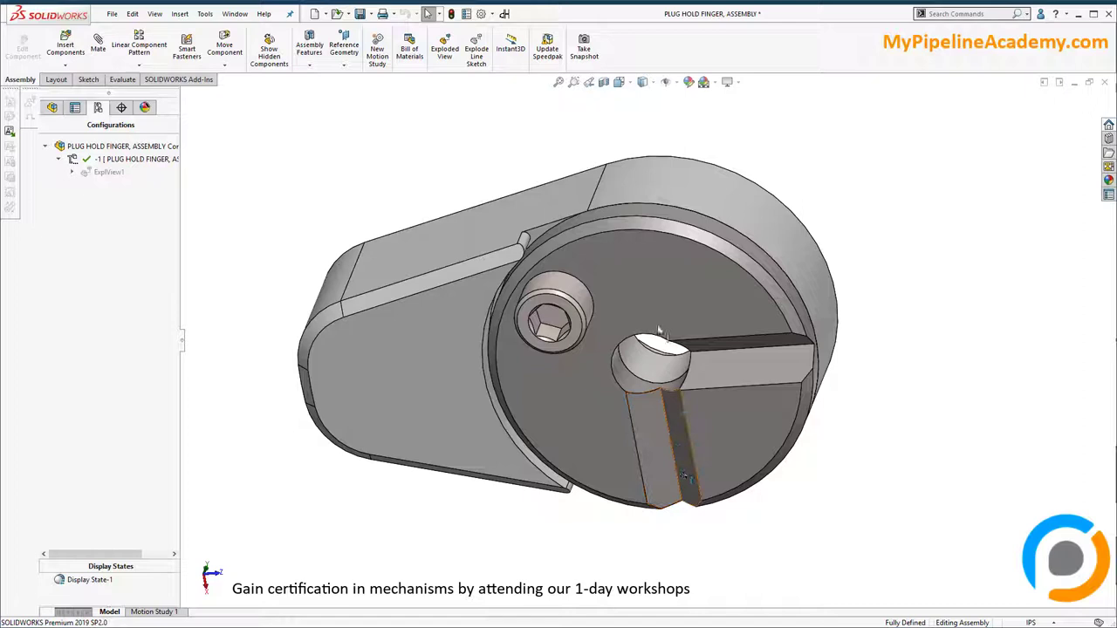
{"action": "left_click", "coordinate": [636, 267]}
{"action": "left_click", "coordinate": [932, 341]}
{"action": "left_click_drag", "start_coordinate": [820, 369], "coordinate": [789, 358]}
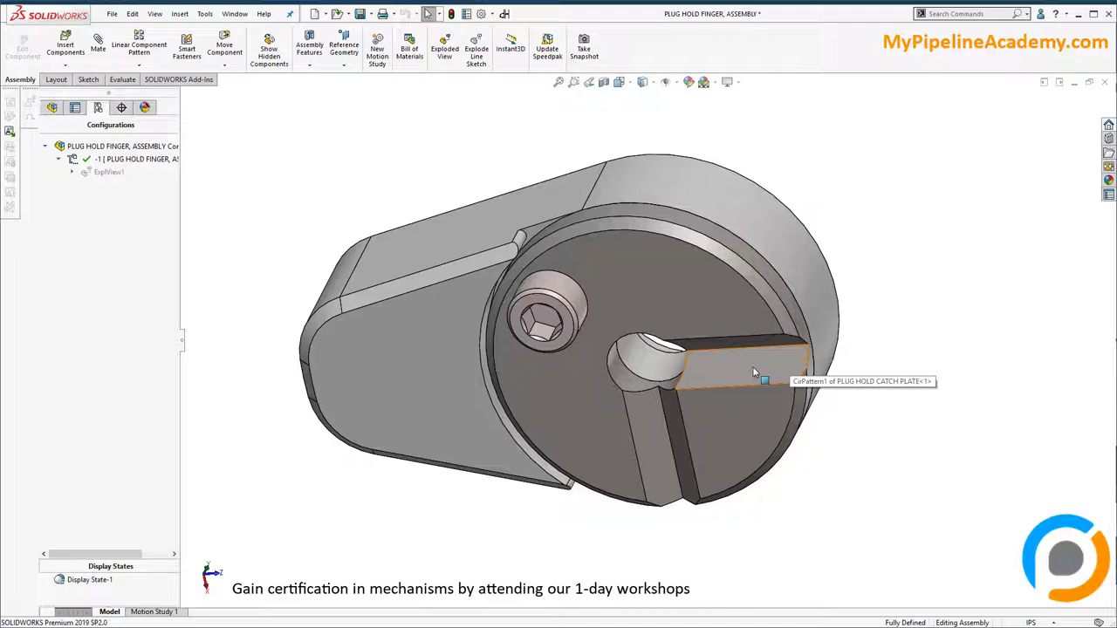
{"action": "left_click_drag", "start_coordinate": [755, 373], "coordinate": [738, 444]}
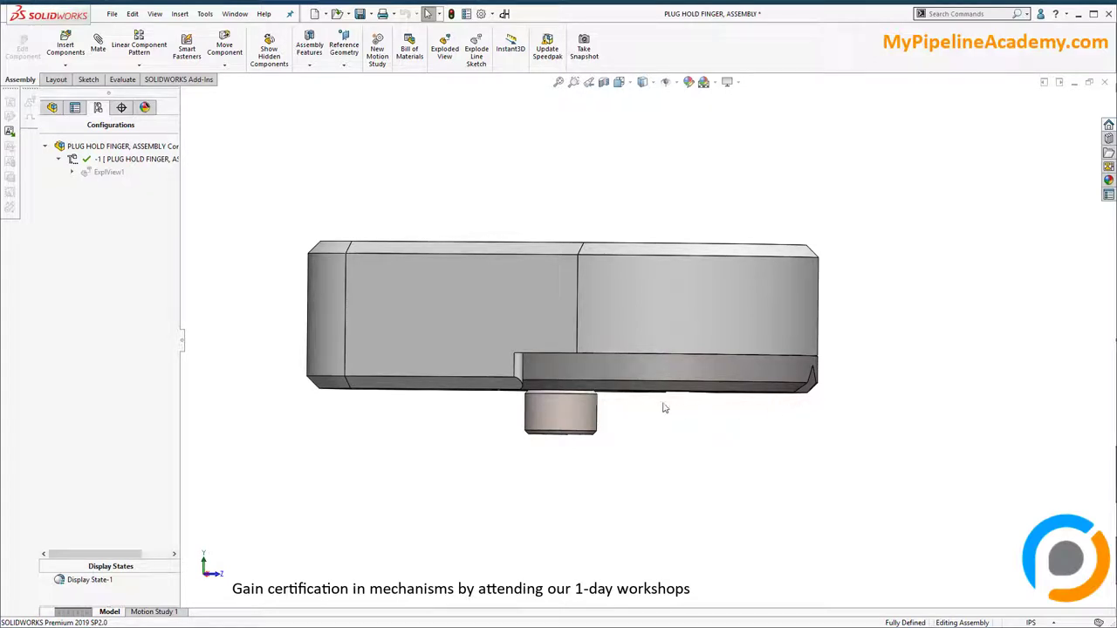
Compare the catch plate's bottom face with the assembly's side profile to see how the plate sits in the finger.
{"action": "left_click_drag", "start_coordinate": [664, 407], "coordinate": [620, 354]}
{"action": "left_click", "coordinate": [620, 355]}
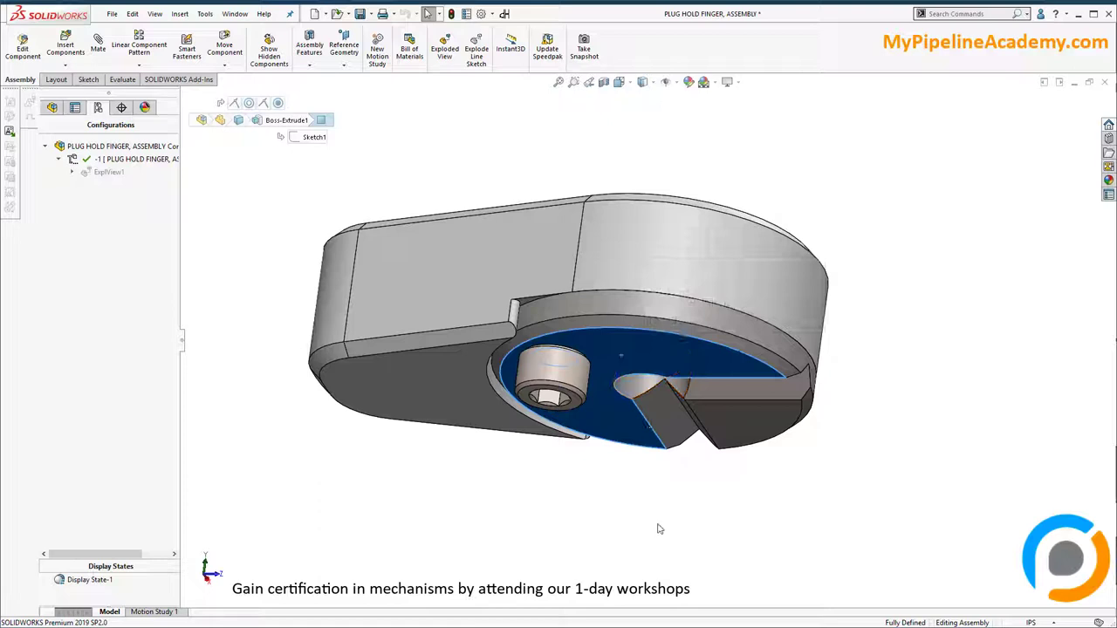
{"action": "key", "text": "Down"}
{"action": "key", "text": "Down"}
{"action": "left_click", "coordinate": [695, 526]}
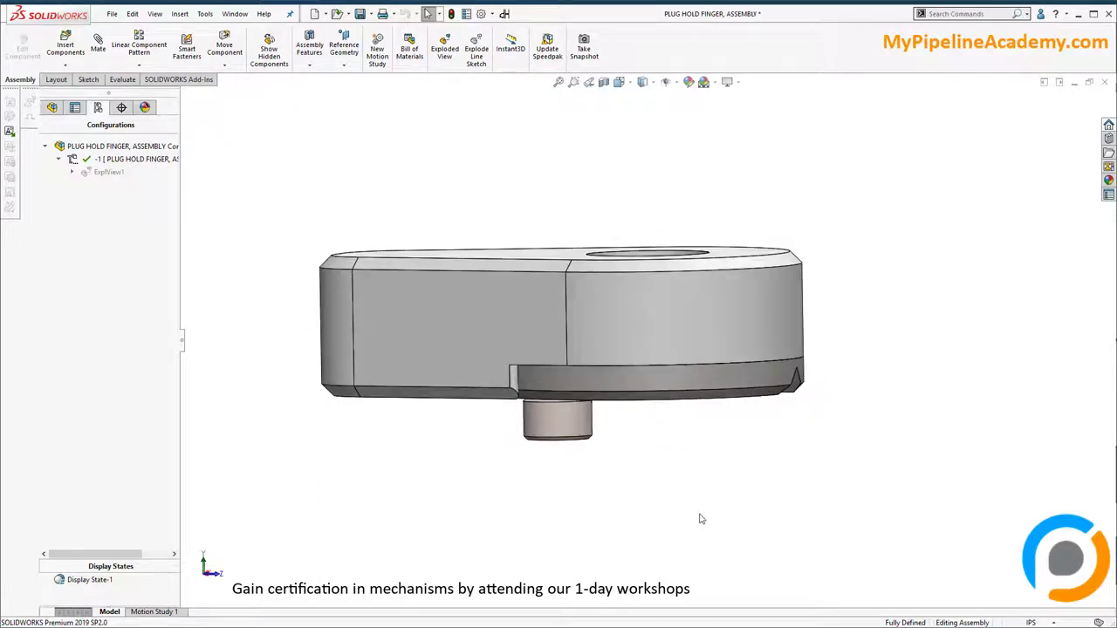
{"action": "left_click_drag", "start_coordinate": [671, 490], "coordinate": [651, 464]}
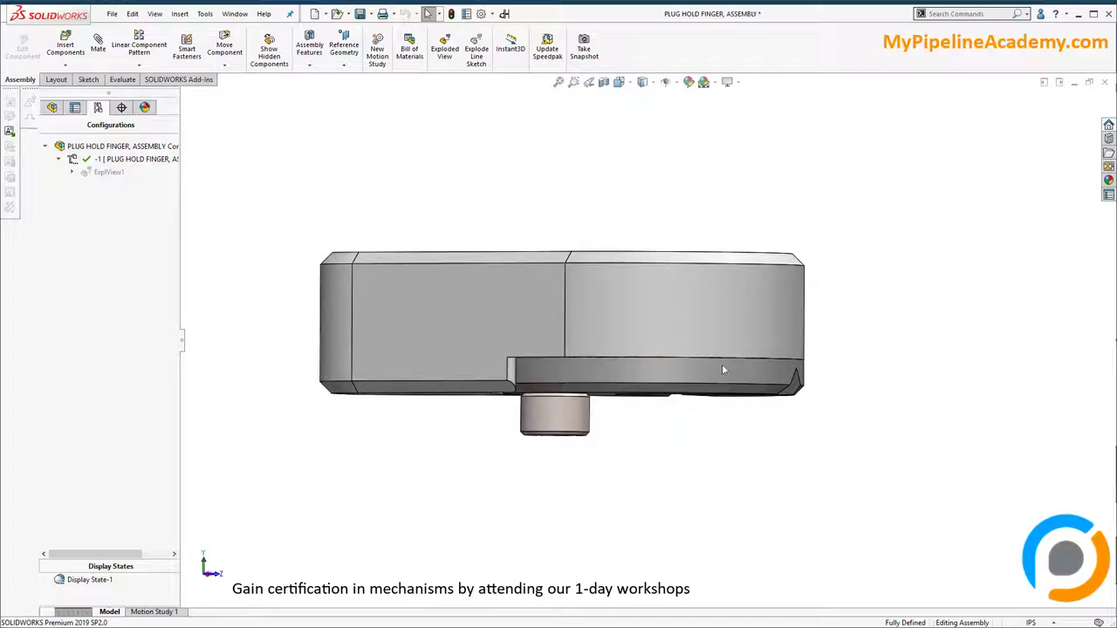
Inspect the V-groove walls of the catch plate from below, including a straight-on view of the underside.
{"action": "key", "text": "Up"}
{"action": "key", "text": "Up"}
{"action": "key", "text": "Left"}
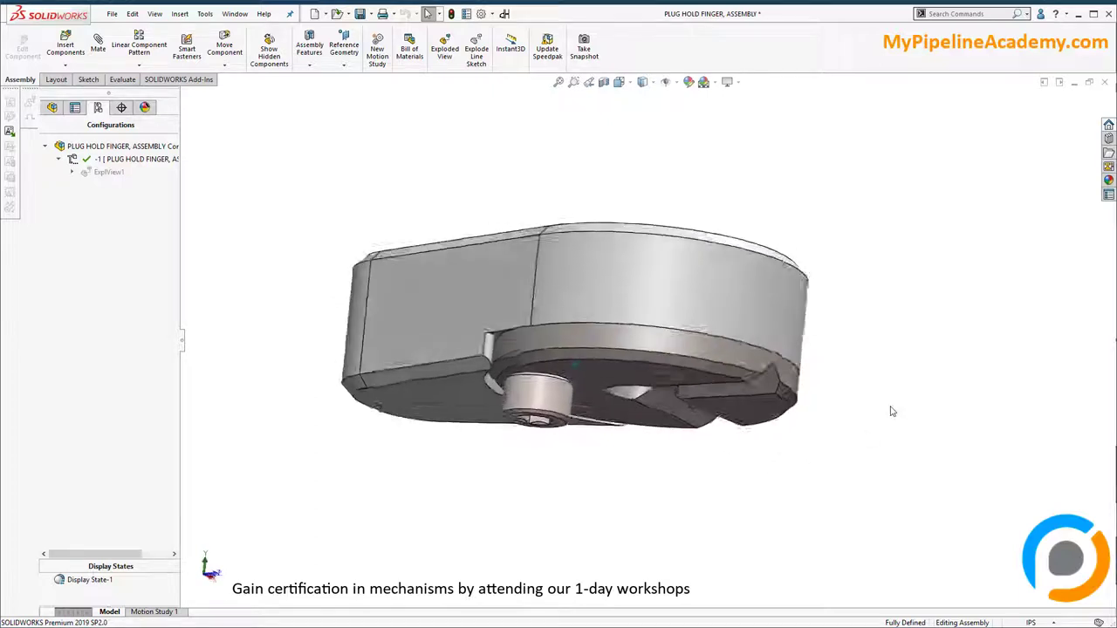
{"action": "left_click", "coordinate": [733, 384]}
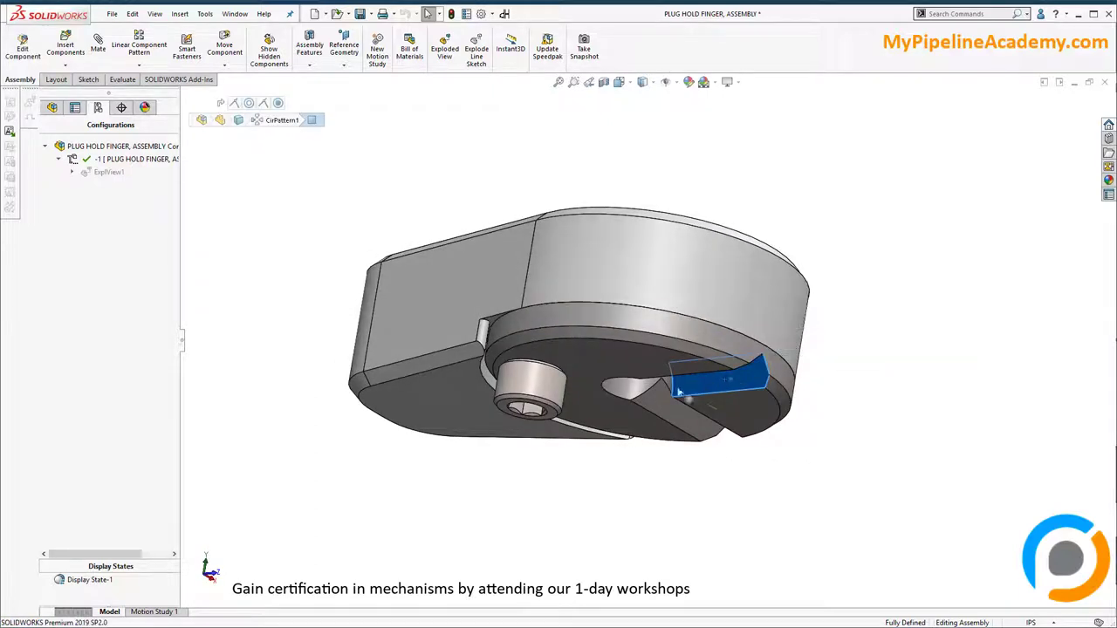
{"action": "left_click", "coordinate": [938, 448]}
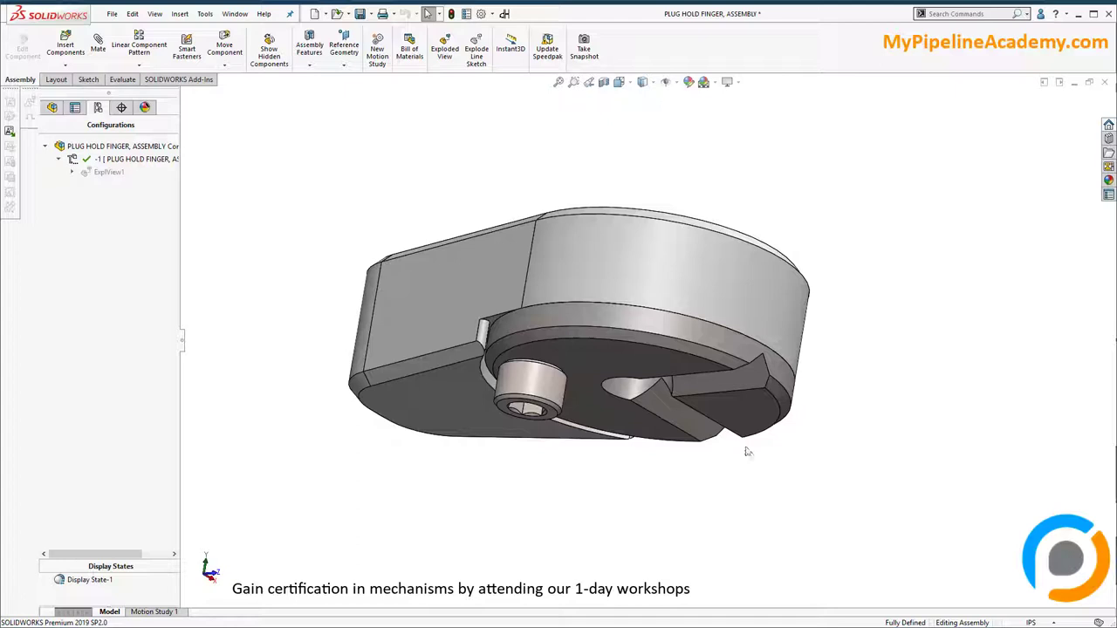
{"action": "left_click", "coordinate": [725, 384]}
{"action": "left_click", "coordinate": [722, 534]}
{"action": "left_click_drag", "start_coordinate": [724, 534], "coordinate": [898, 375]}
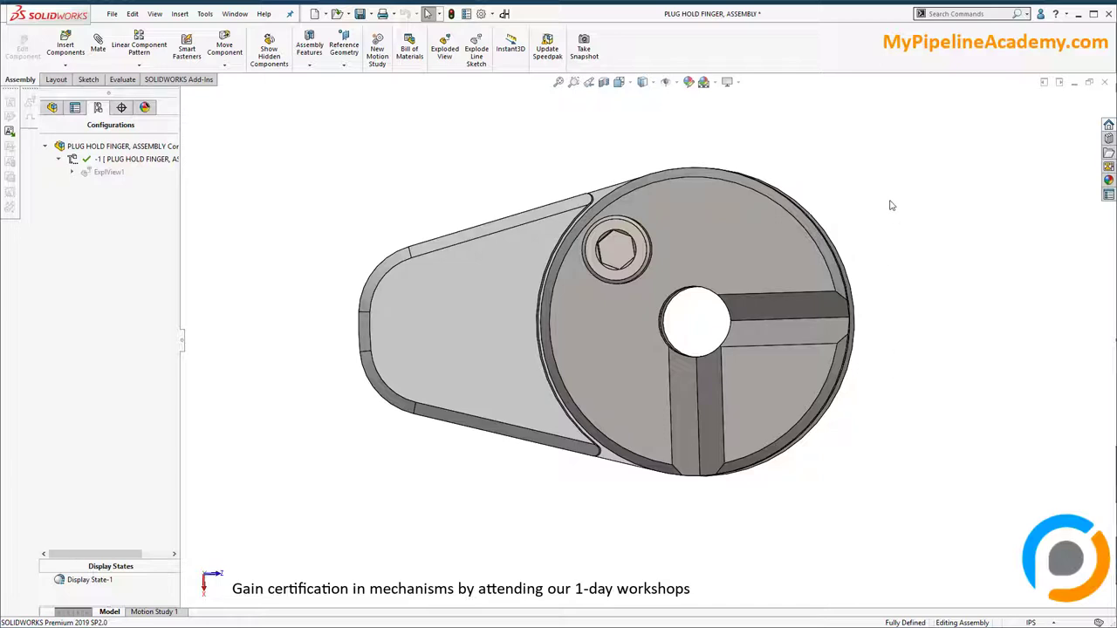
Review the finger's bottom and side faces against the catch plate's bottom face and V-groove.
{"action": "left_click_drag", "start_coordinate": [911, 216], "coordinate": [813, 288]}
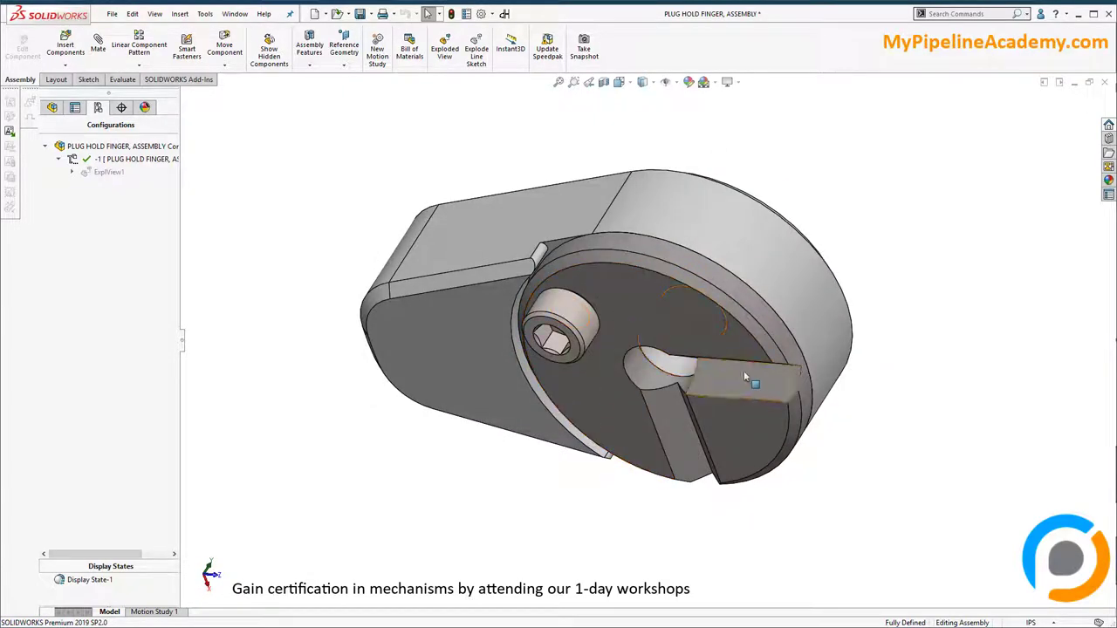
{"action": "left_click", "coordinate": [435, 346]}
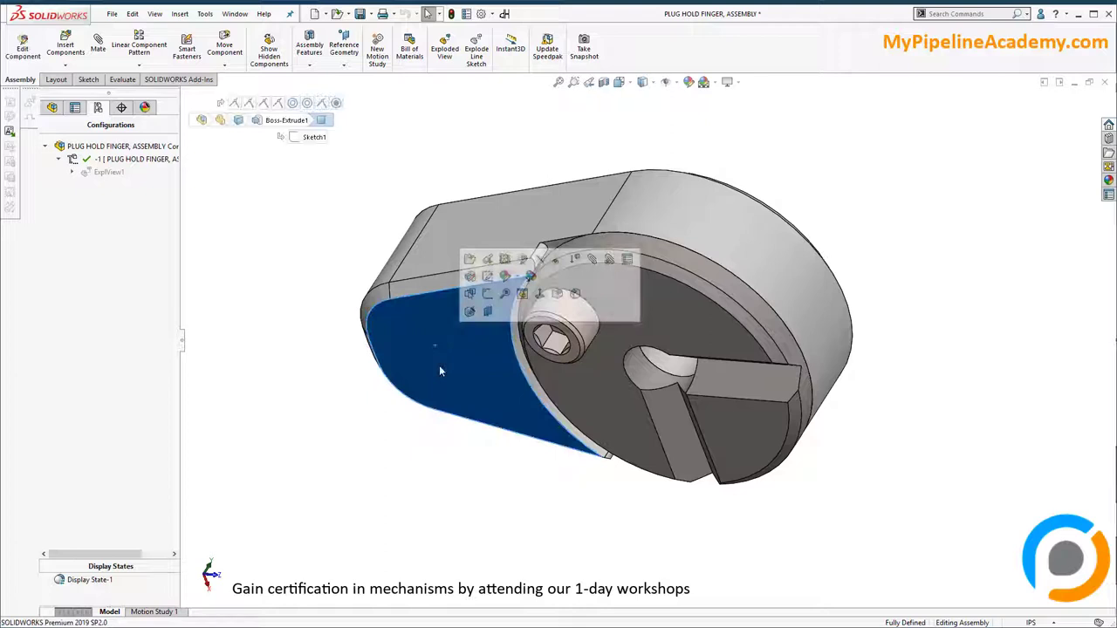
{"action": "left_click", "coordinate": [626, 300]}
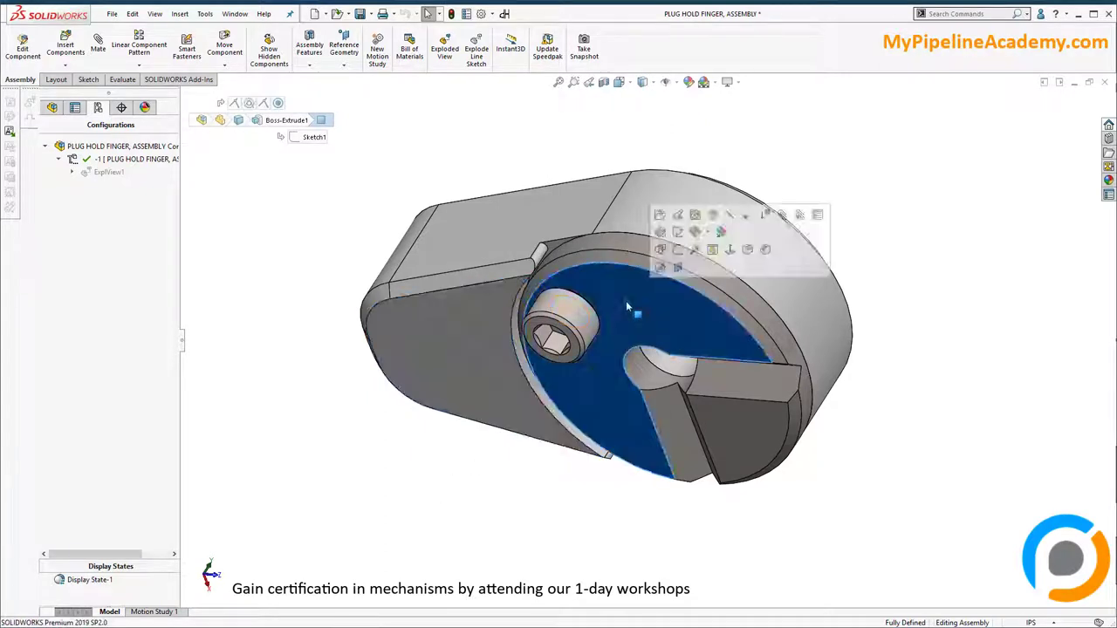
{"action": "left_click", "coordinate": [513, 524]}
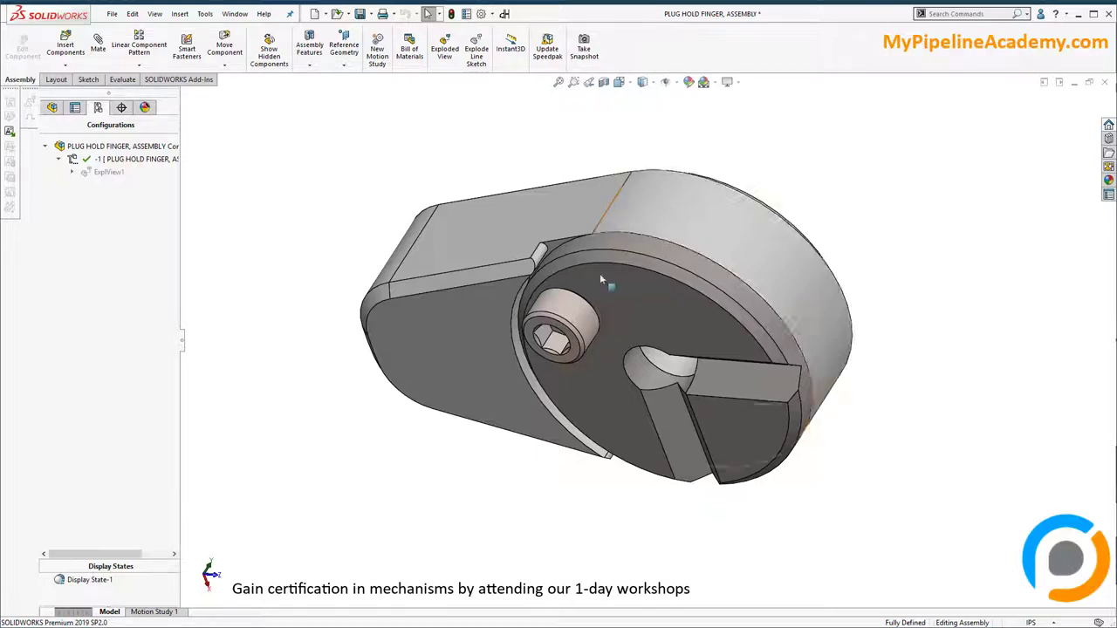
{"action": "left_click", "coordinate": [484, 214]}
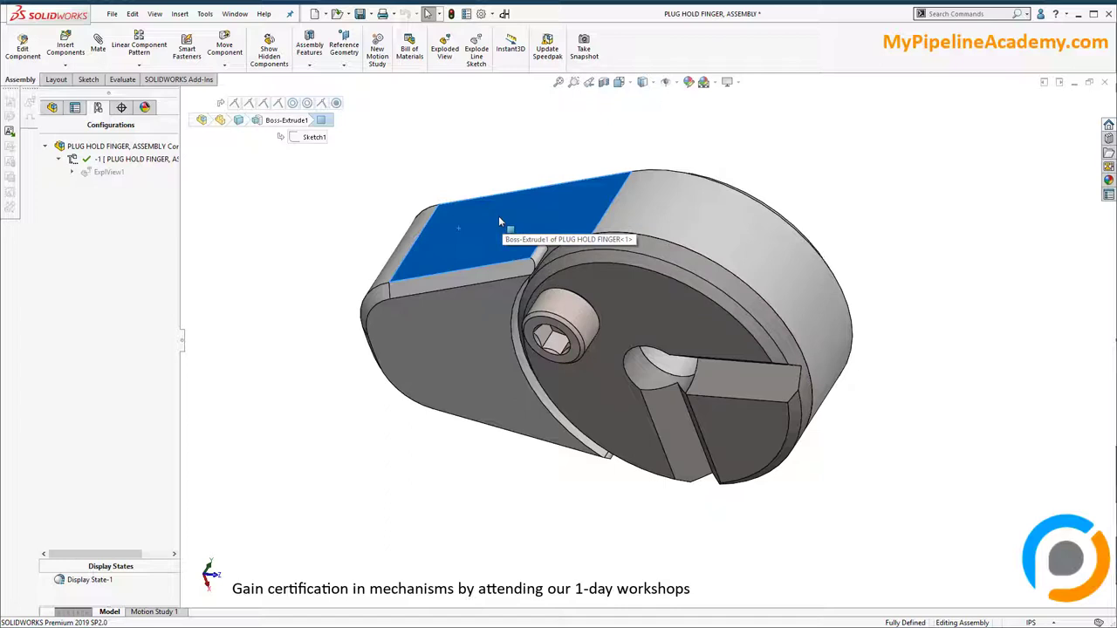
{"action": "left_click", "coordinate": [341, 224]}
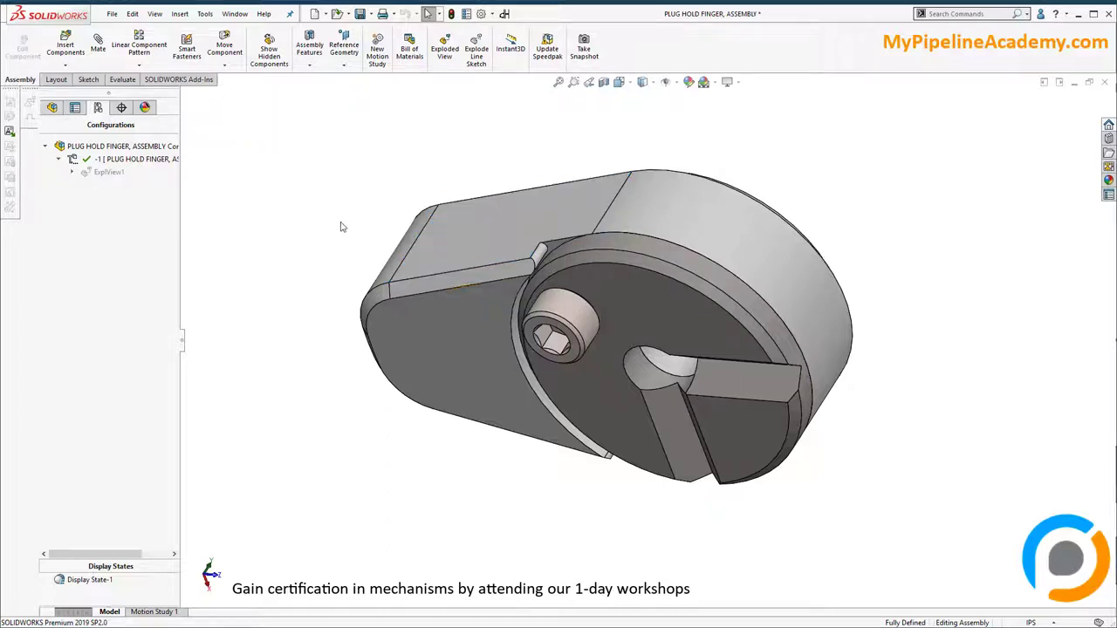
{"action": "left_click", "coordinate": [668, 321]}
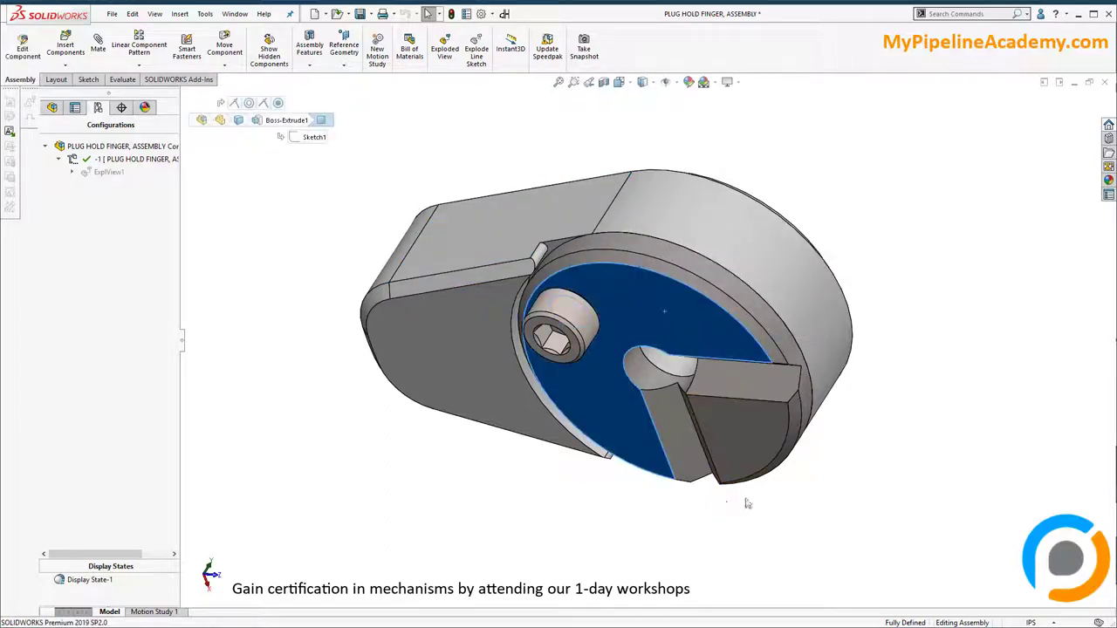
{"action": "left_click", "coordinate": [731, 392]}
{"action": "left_click", "coordinate": [715, 565]}
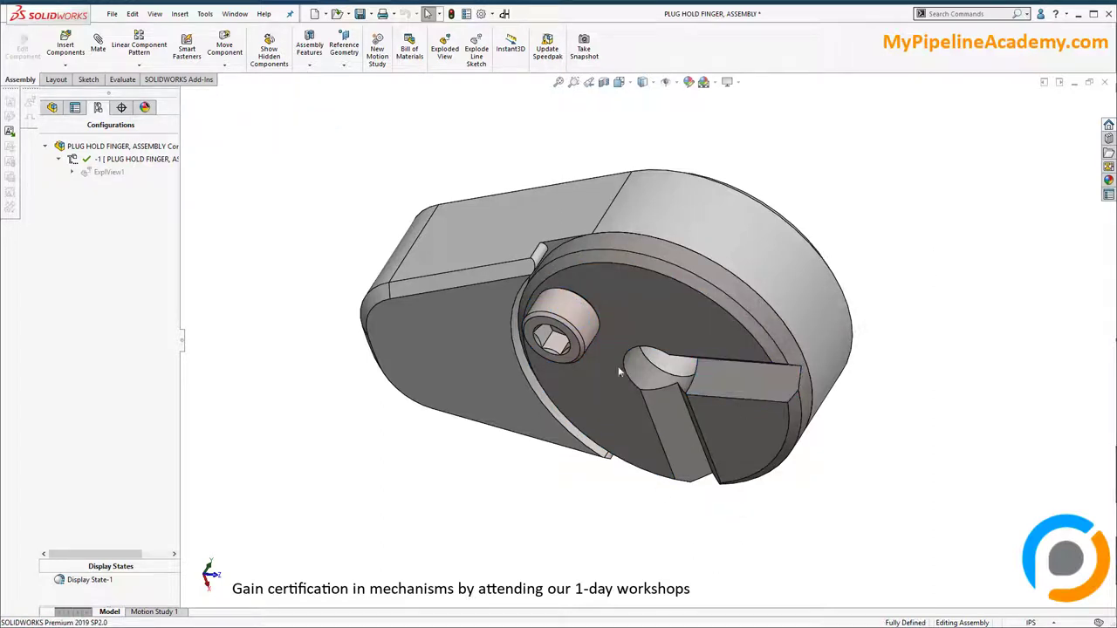
Examine the socket head screw and how far its head projects below the catch plate.
{"action": "left_click", "coordinate": [575, 325]}
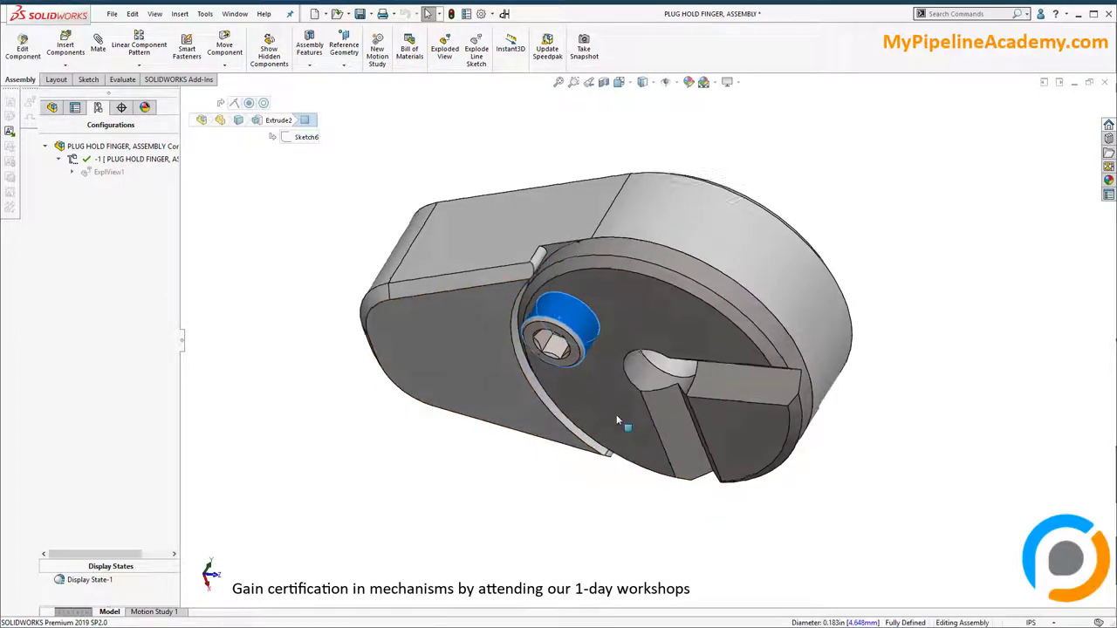
{"action": "key", "text": "shift+Down"}
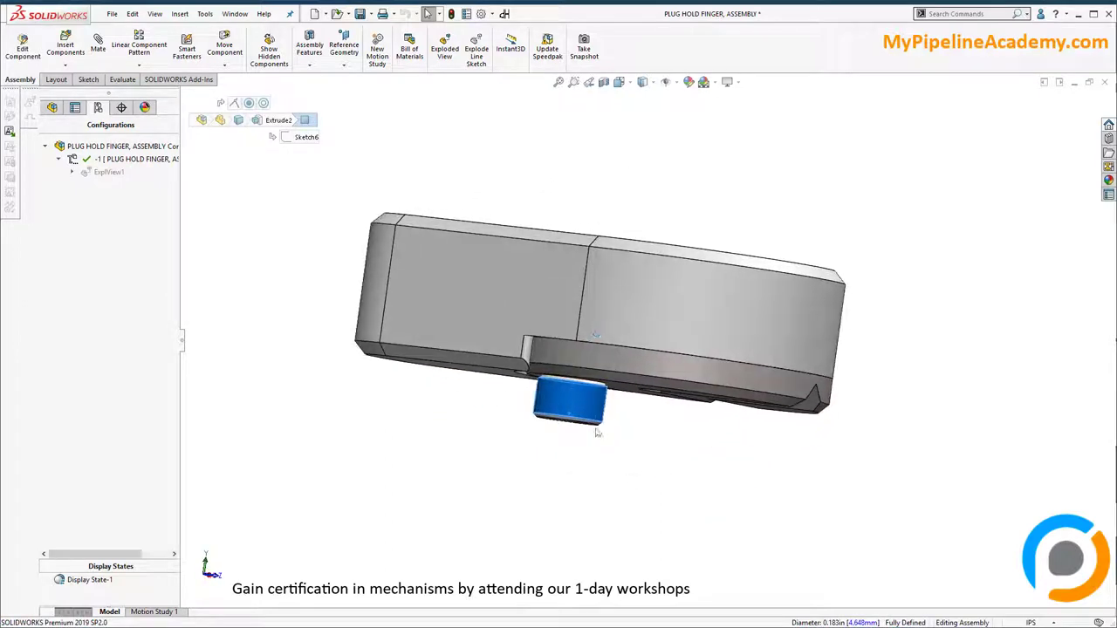
{"action": "left_click_drag", "start_coordinate": [575, 475], "coordinate": [558, 379]}
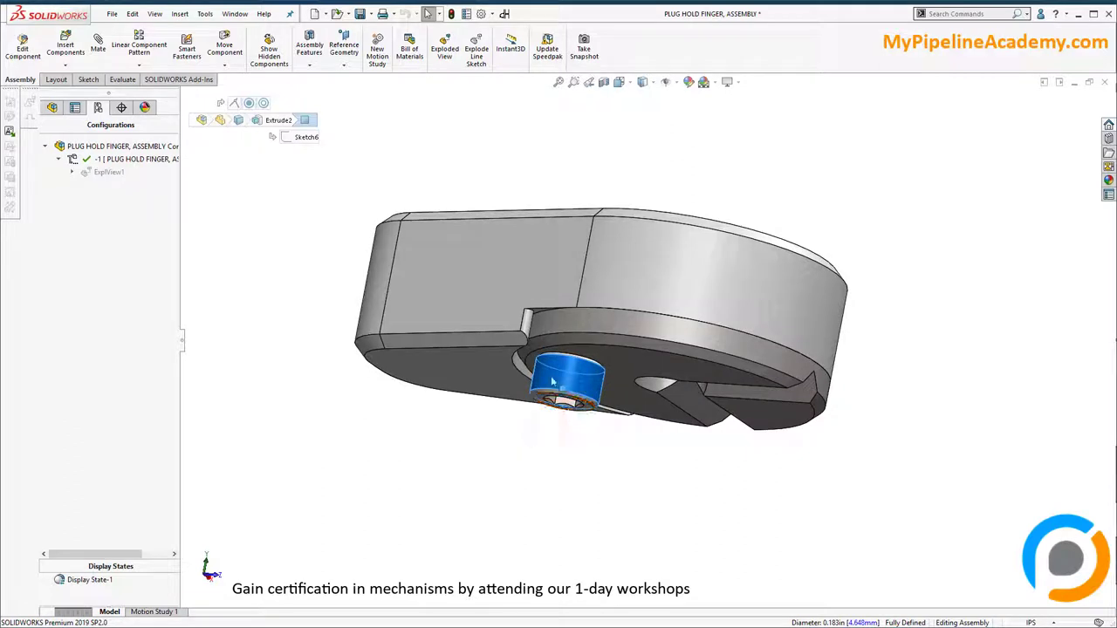
{"action": "left_click", "coordinate": [531, 527]}
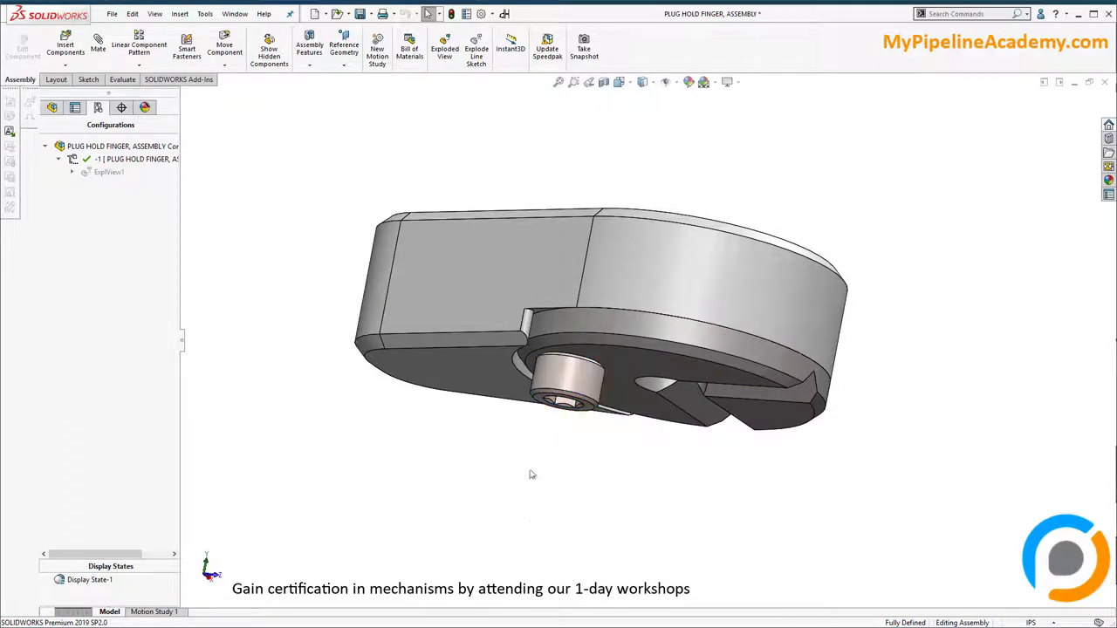
Explode the assembly with ExplView1 and inspect the finger, brass threaded insert, catch plate and screw.
{"action": "double_click", "coordinate": [107, 174]}
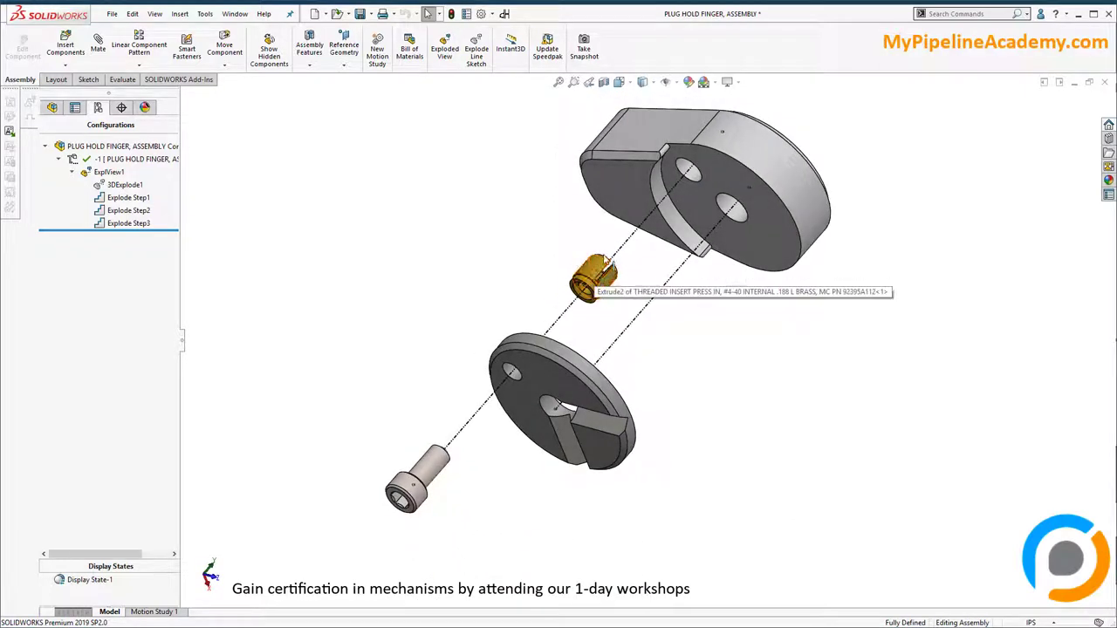
{"action": "left_click", "coordinate": [714, 171]}
{"action": "left_click", "coordinate": [490, 237]}
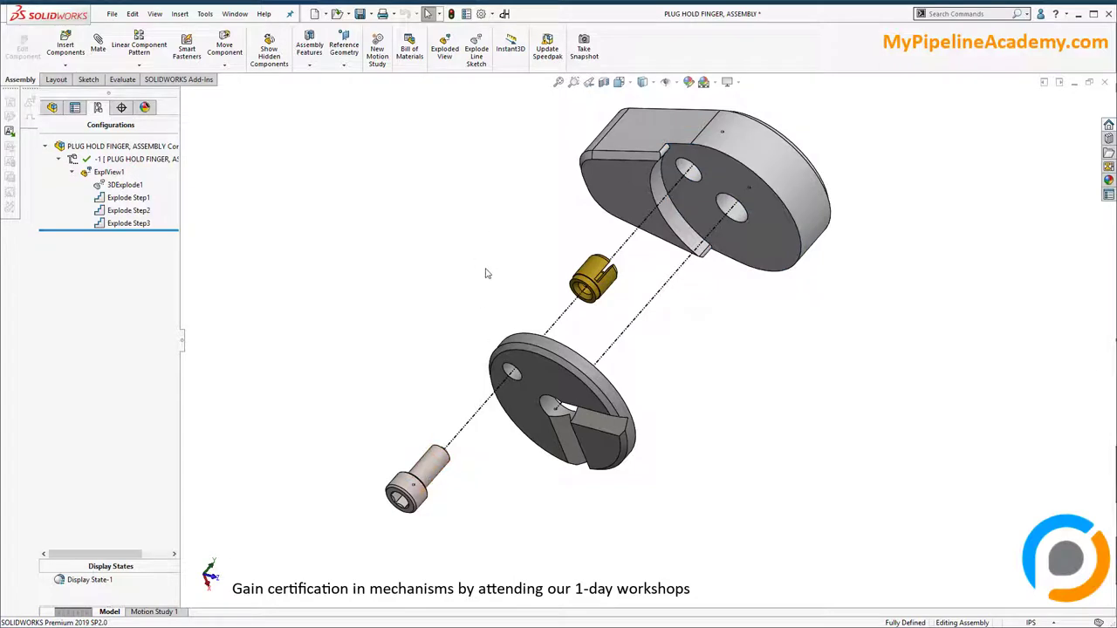
Collapse the exploded view and inspect the screw head against the catch plate.
{"action": "double_click", "coordinate": [109, 172]}
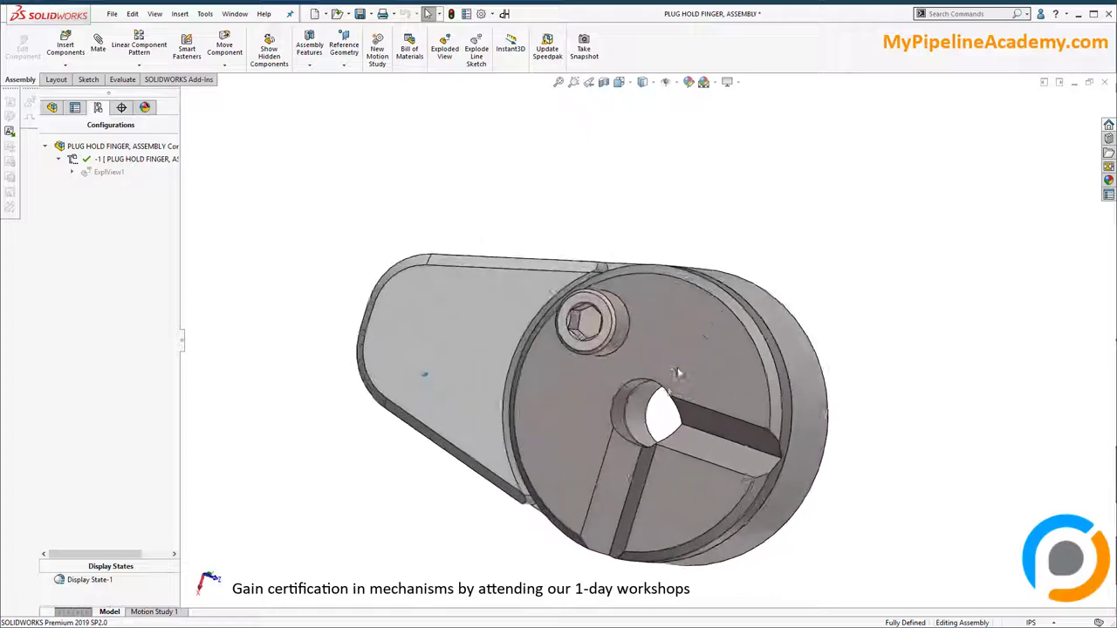
{"action": "left_click", "coordinate": [634, 282]}
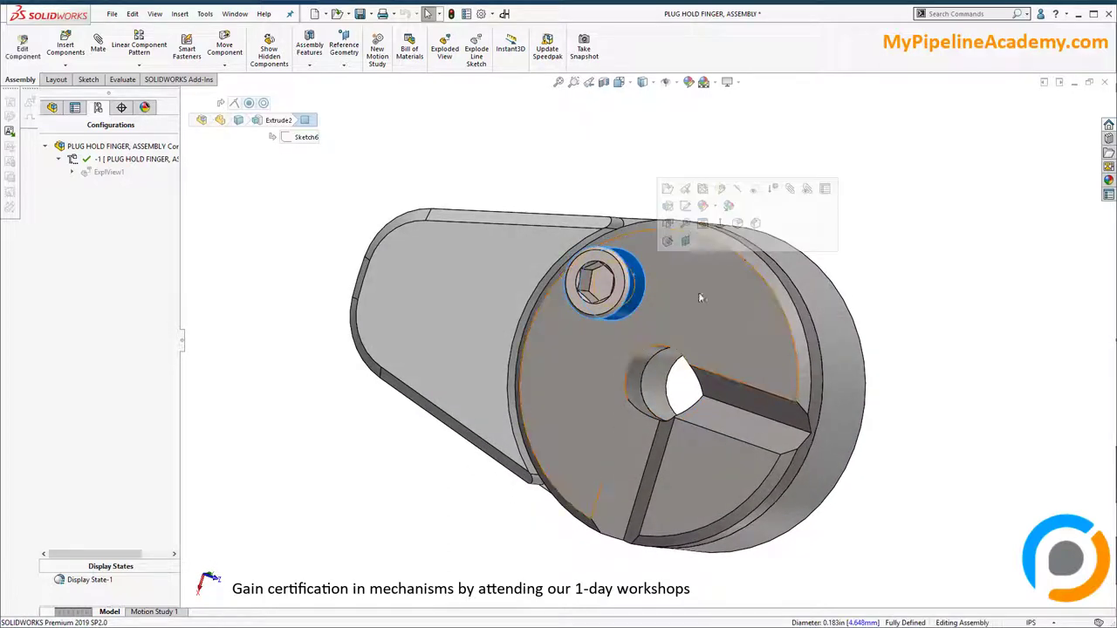
Examine the catch plate's bottom face and compare its central hole with the projecting screw head.
{"action": "left_click", "coordinate": [739, 299]}
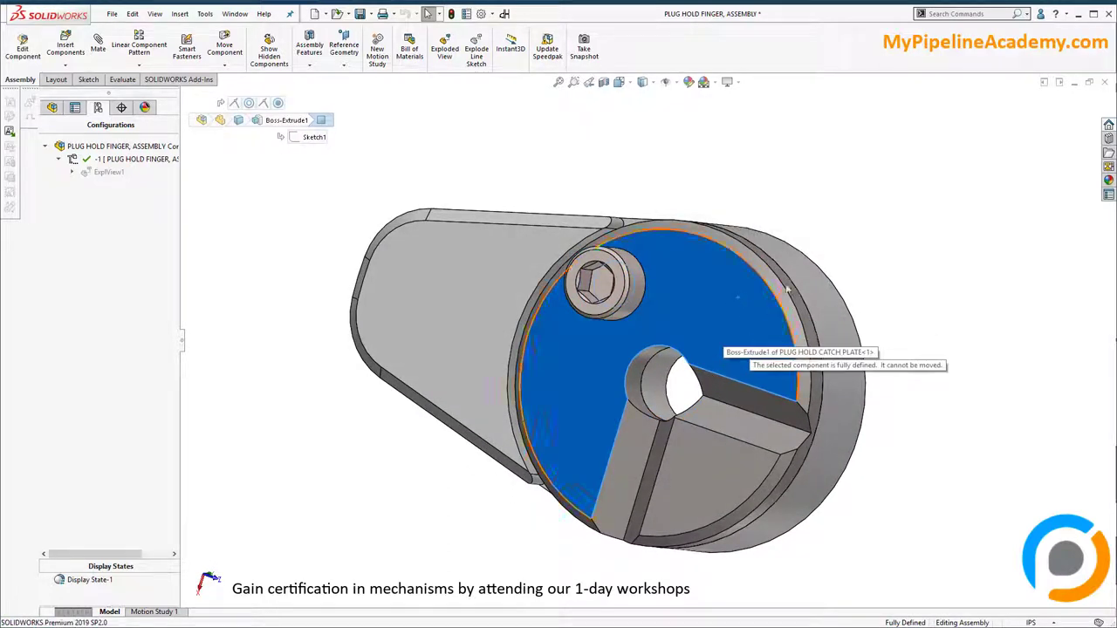
{"action": "left_click", "coordinate": [799, 181]}
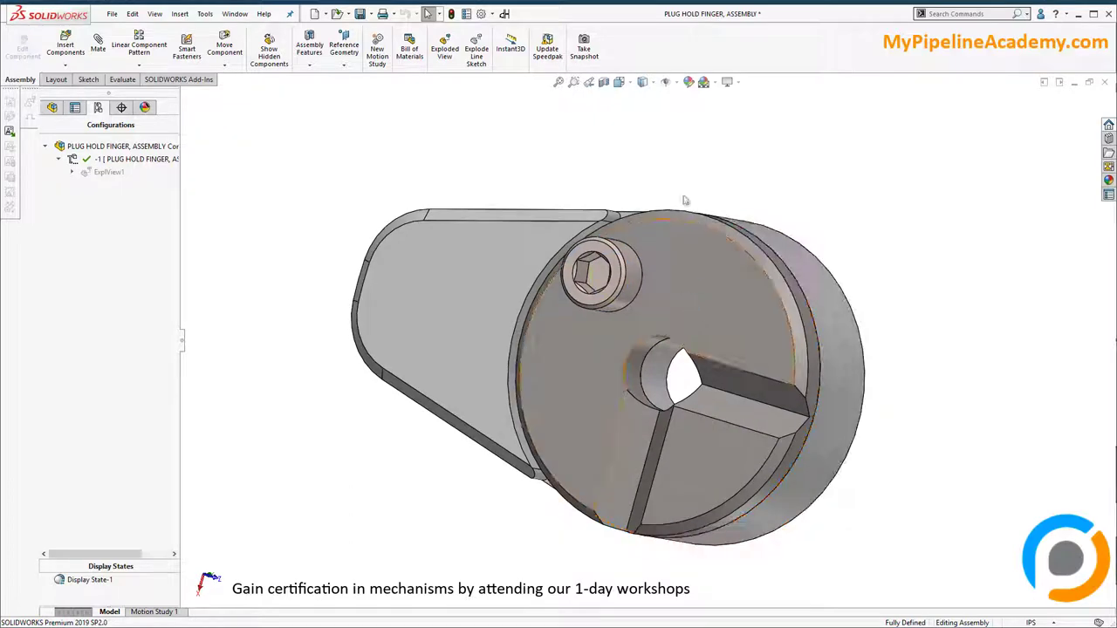
{"action": "key", "text": "Up"}
{"action": "key", "text": "Up"}
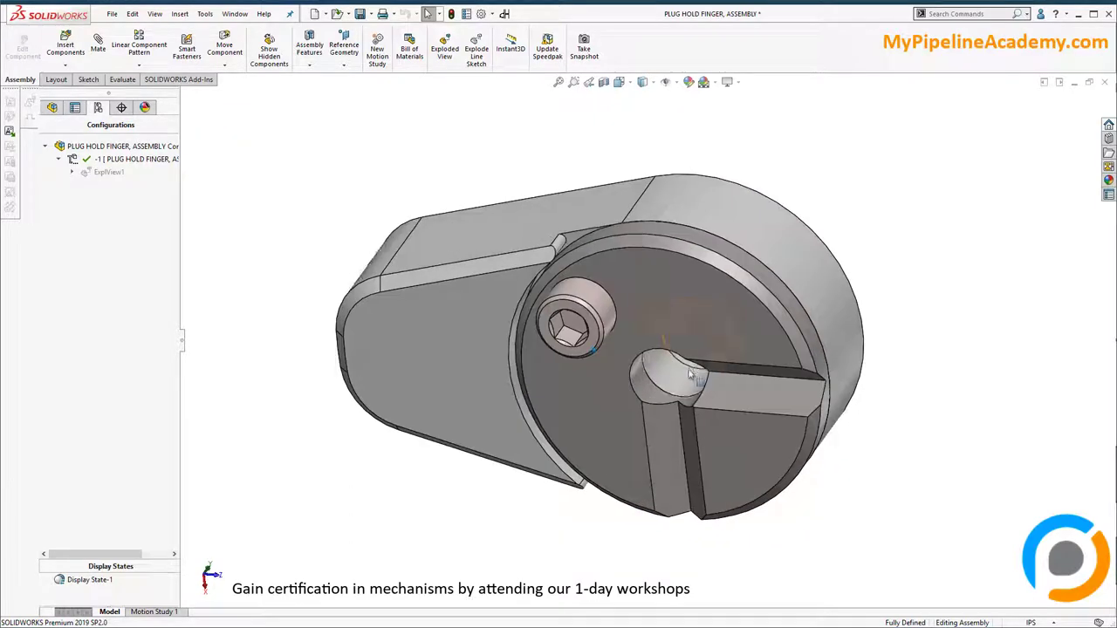
{"action": "left_click_drag", "start_coordinate": [672, 384], "coordinate": [660, 375]}
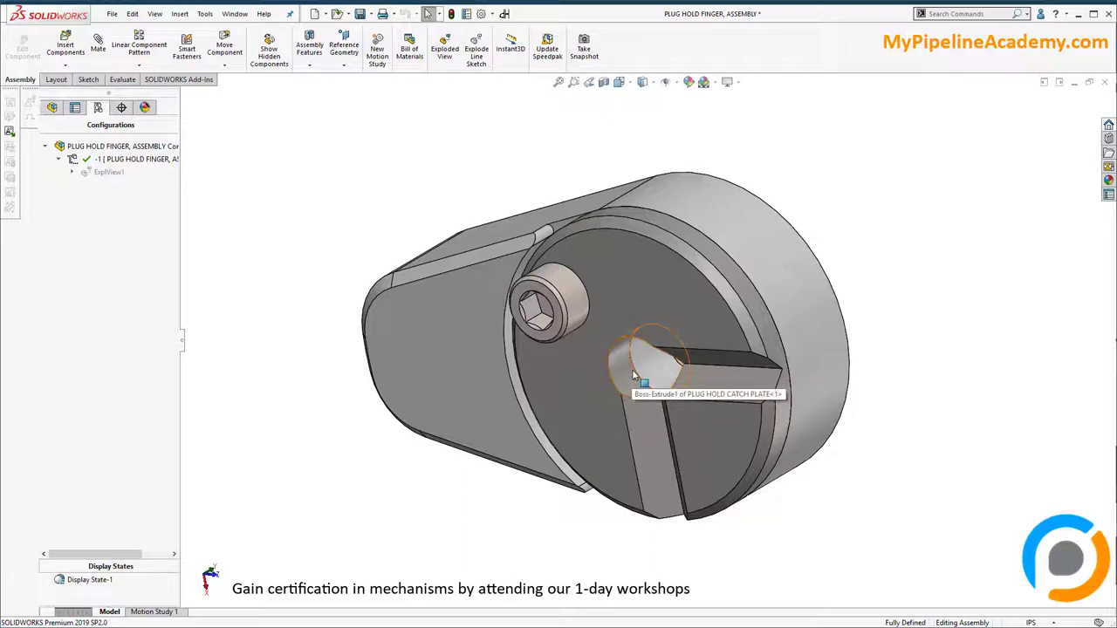
{"action": "left_click", "coordinate": [572, 301]}
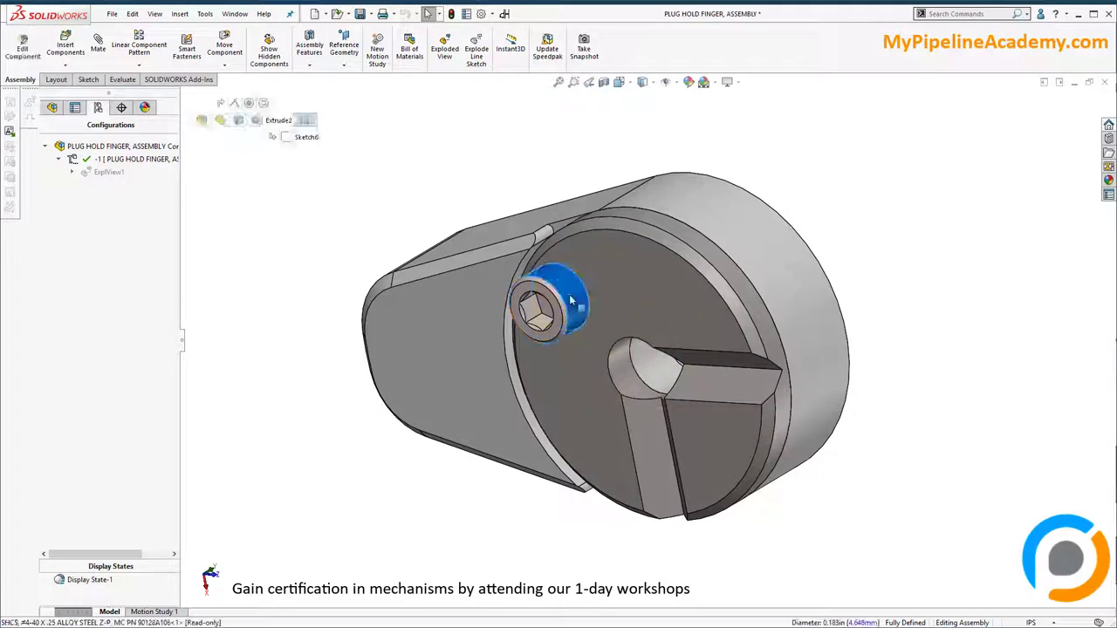
{"action": "left_click", "coordinate": [623, 378]}
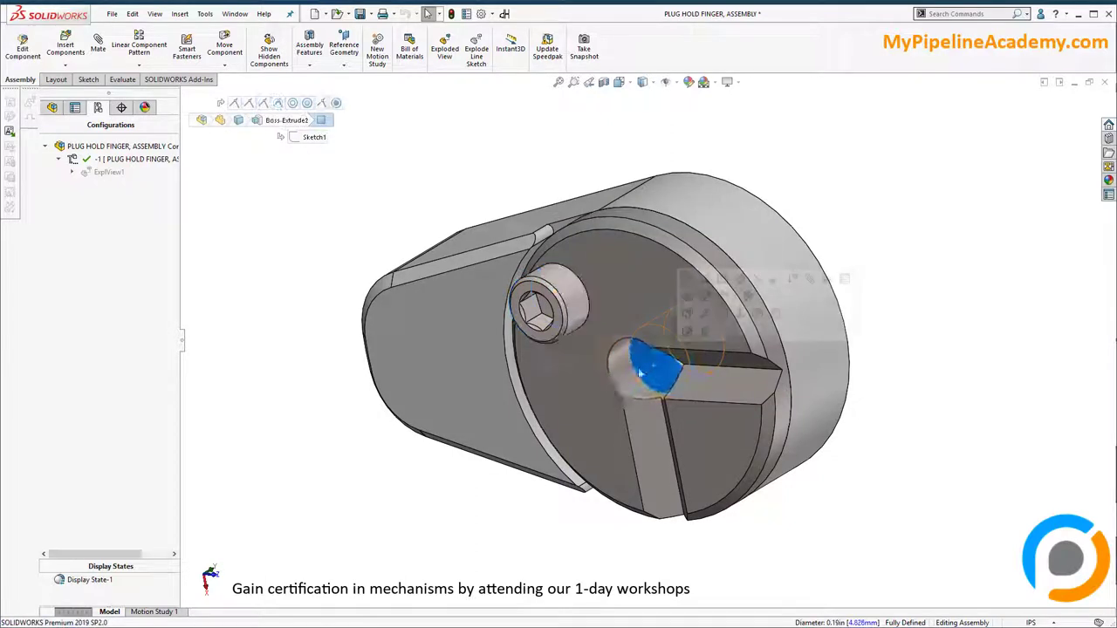
{"action": "left_click", "coordinate": [798, 167]}
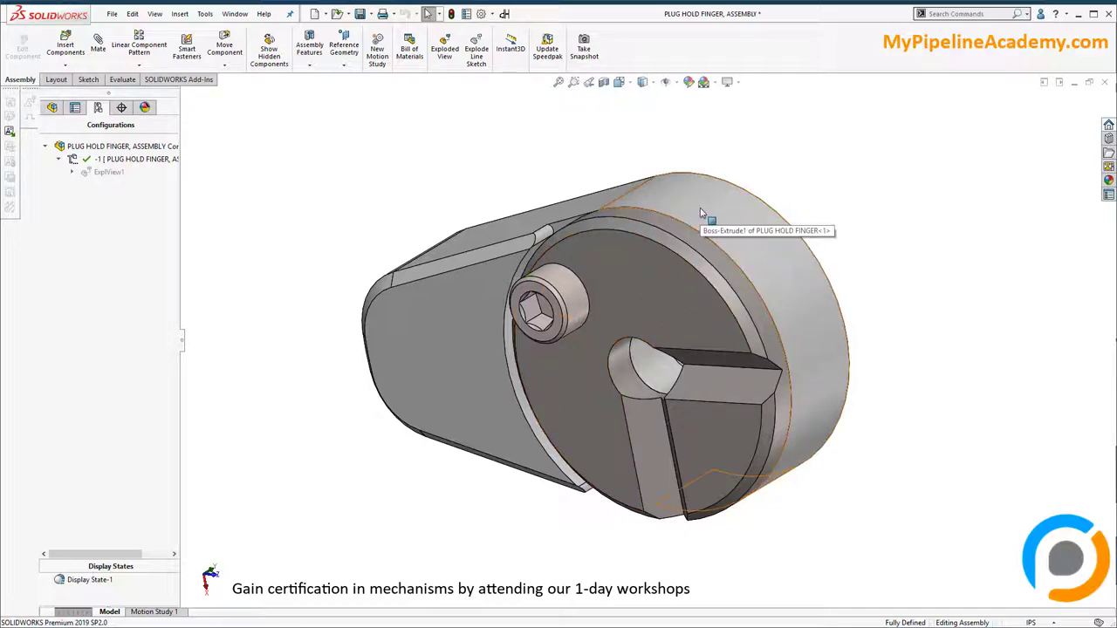
{"action": "key", "text": "f"}
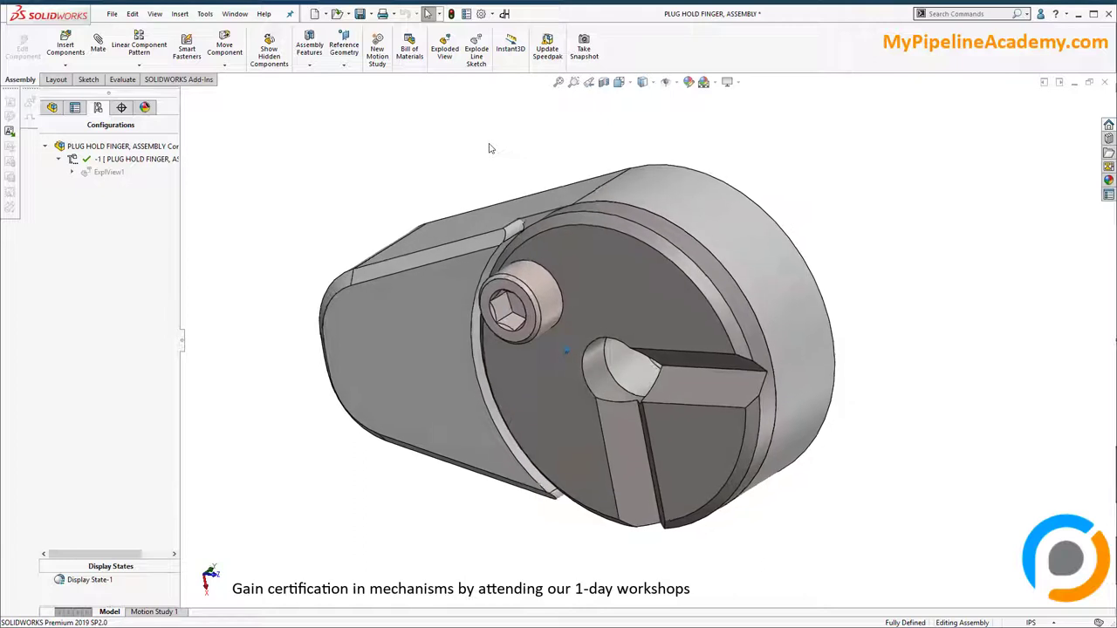